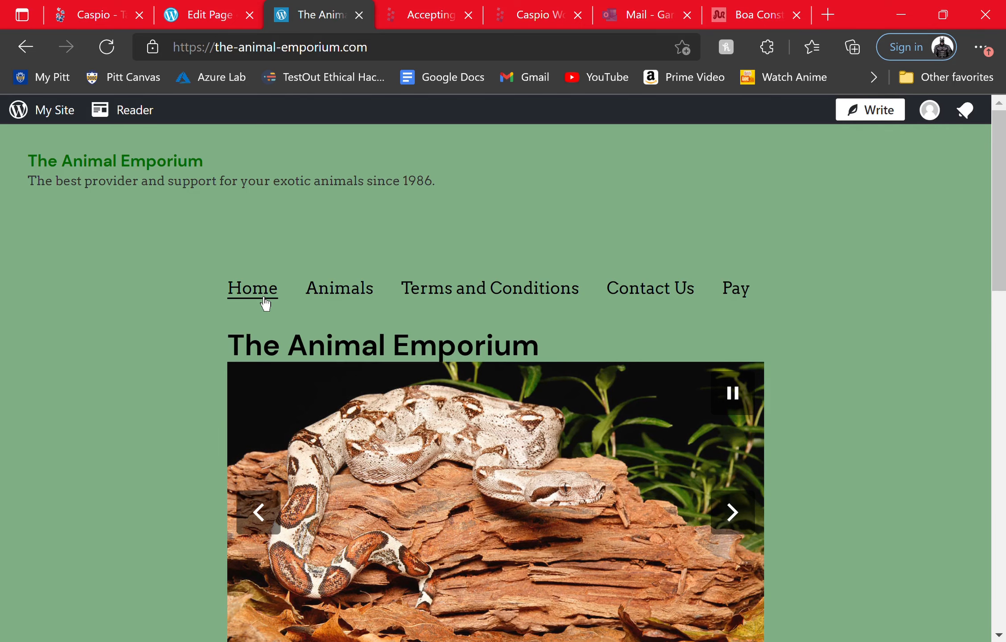
Browse through the animal photos in the home page slideshow.
scroll(265, 301, "down", 1)
scroll(265, 303, "down", 3)
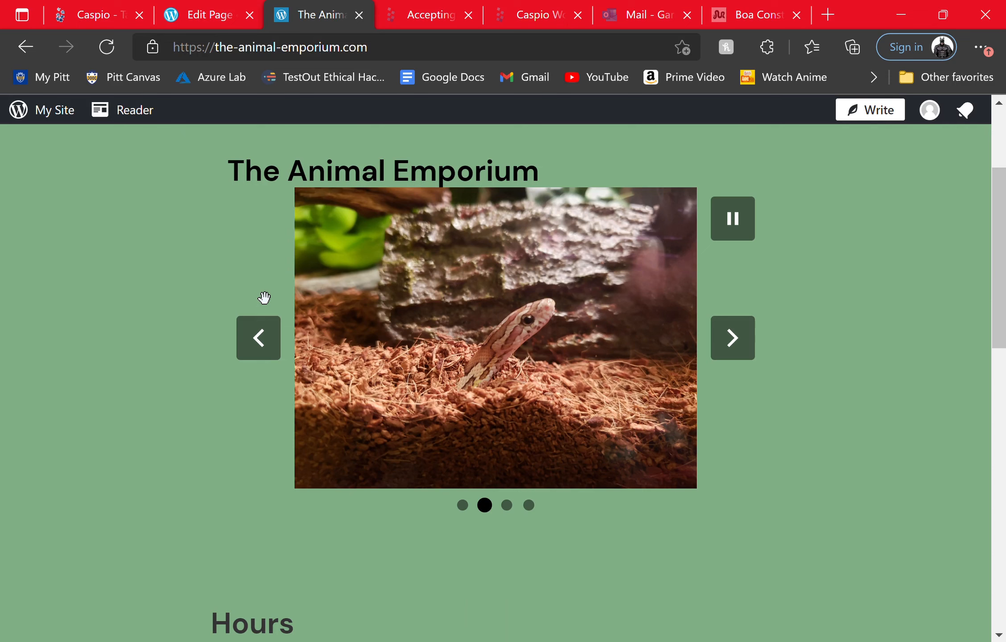
left_click(743, 344)
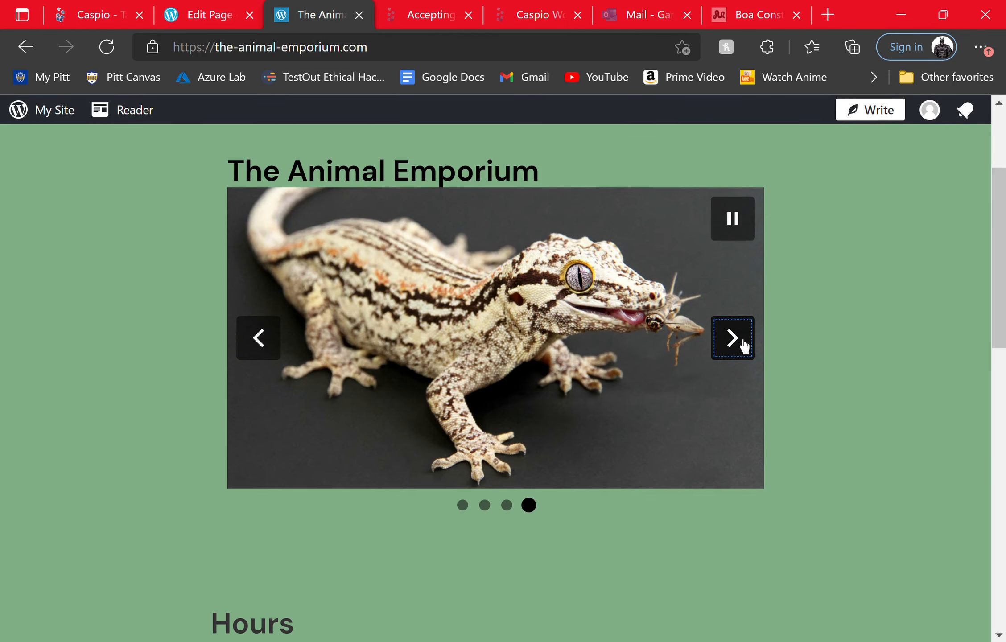
left_click(742, 344)
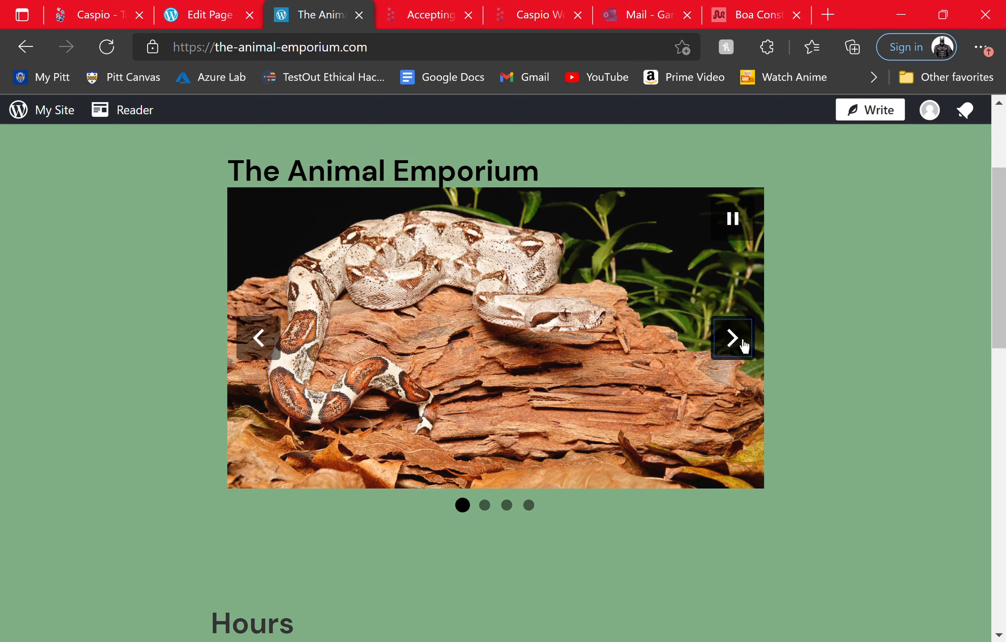
Examine the opening hours, location details and closing quote on the home page.
scroll(790, 534, "down", 5)
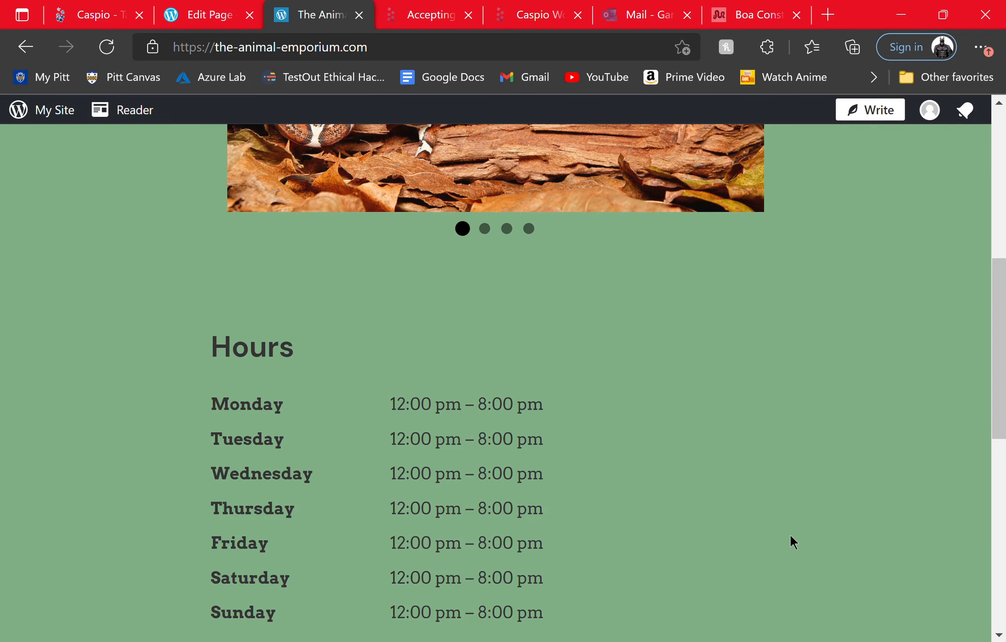
scroll(789, 534, "down", 3)
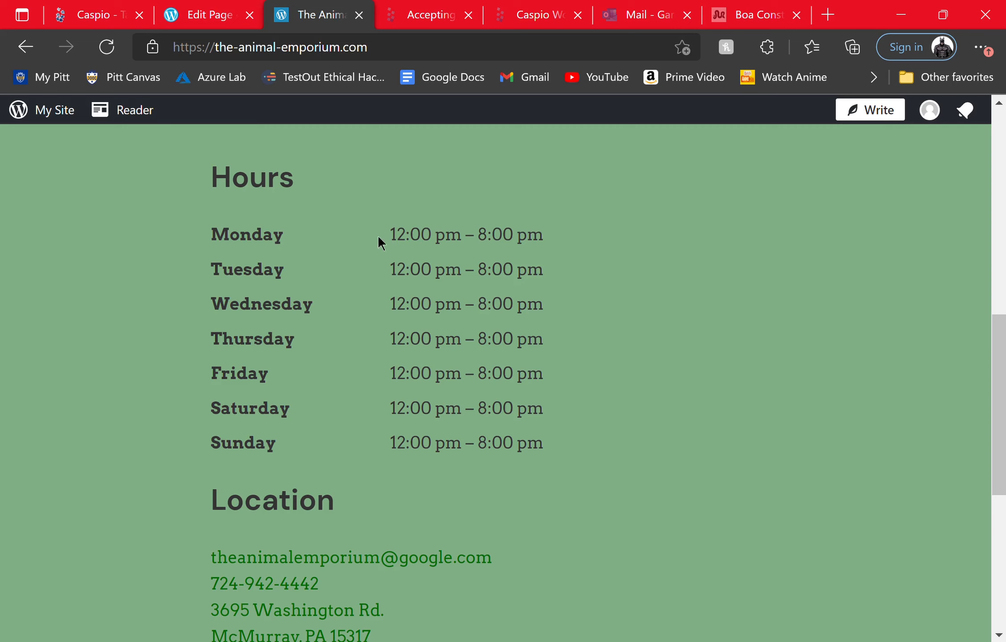
scroll(386, 428, "down", 2)
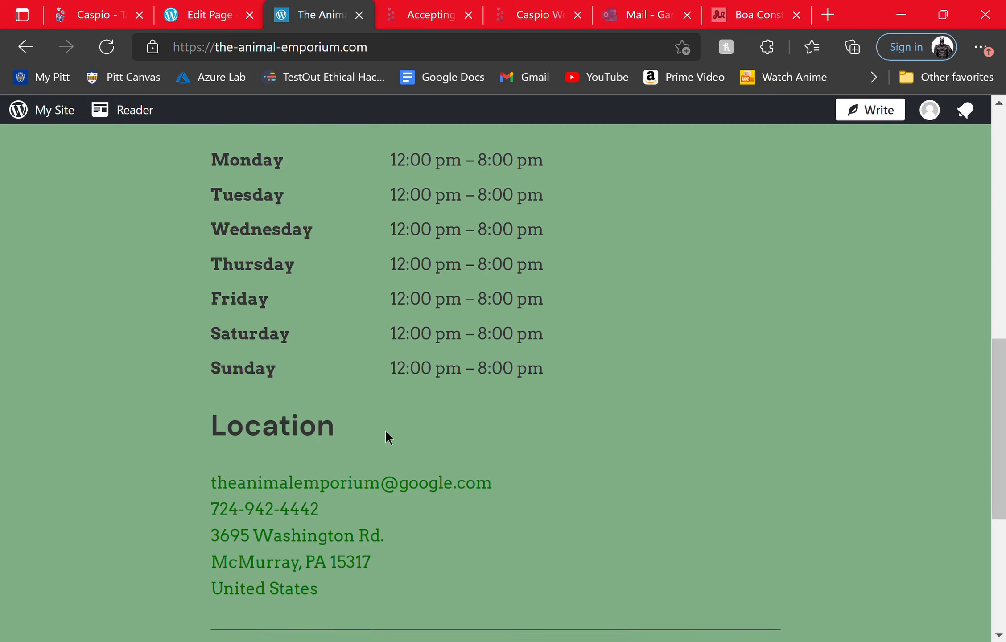
scroll(385, 429, "down", 1)
scroll(386, 435, "down", 3)
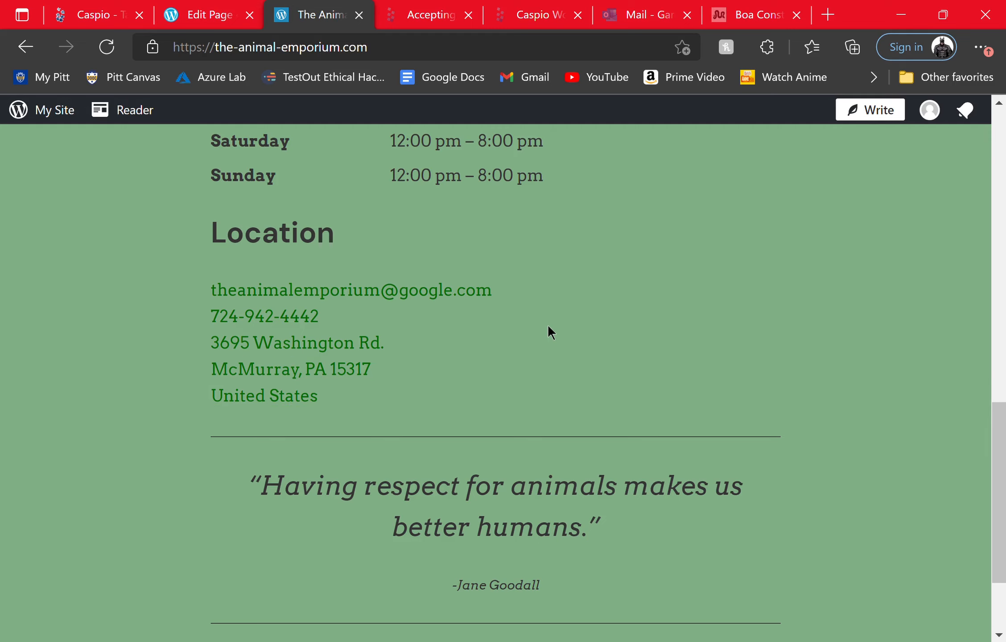
scroll(549, 328, "up", 2)
scroll(549, 330, "up", 3)
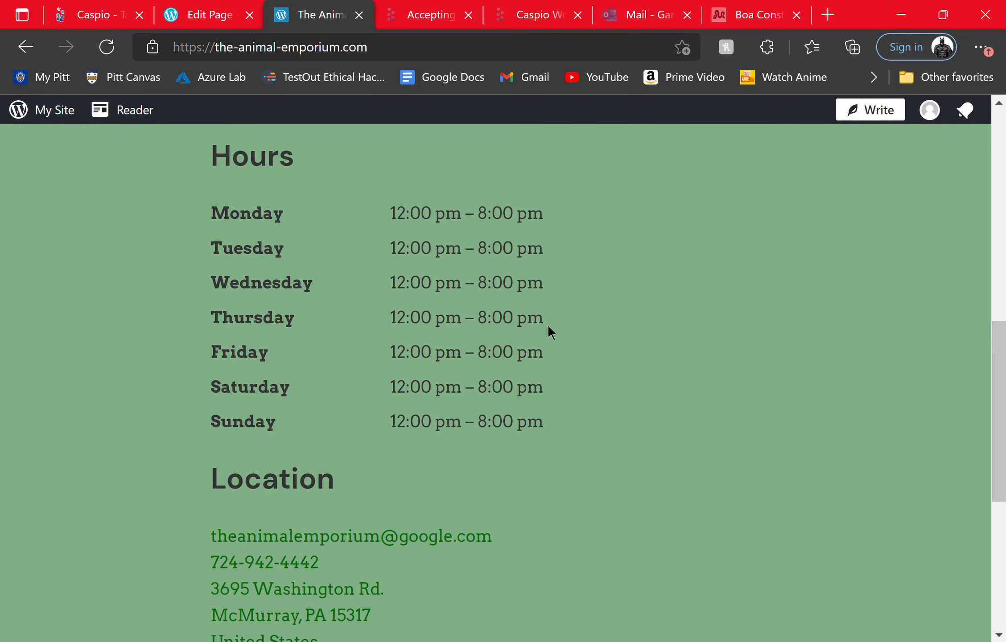
scroll(549, 352, "up", 1)
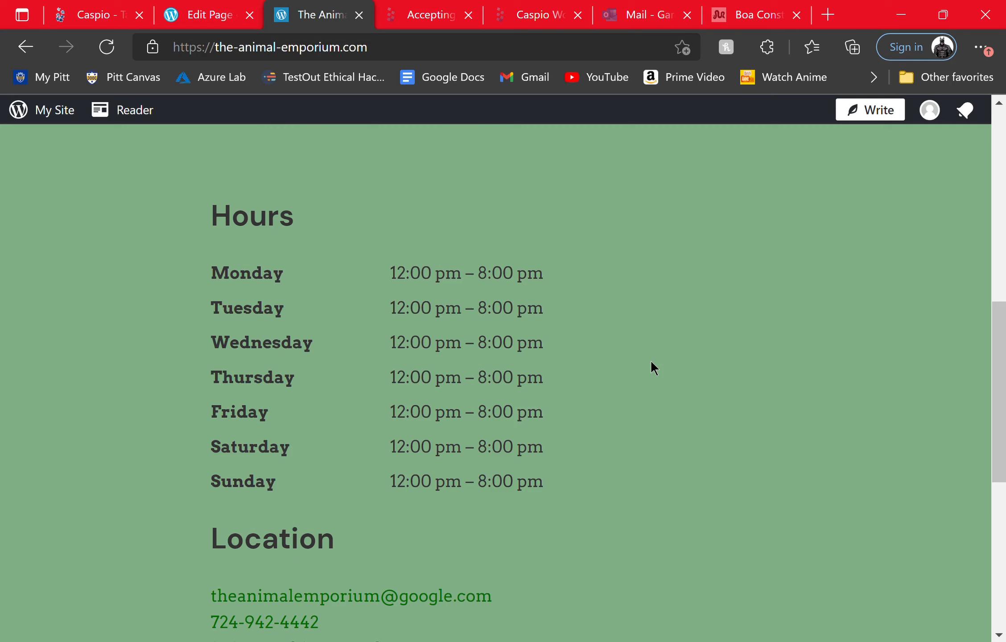
scroll(651, 362, "down", 1)
scroll(650, 362, "down", 4)
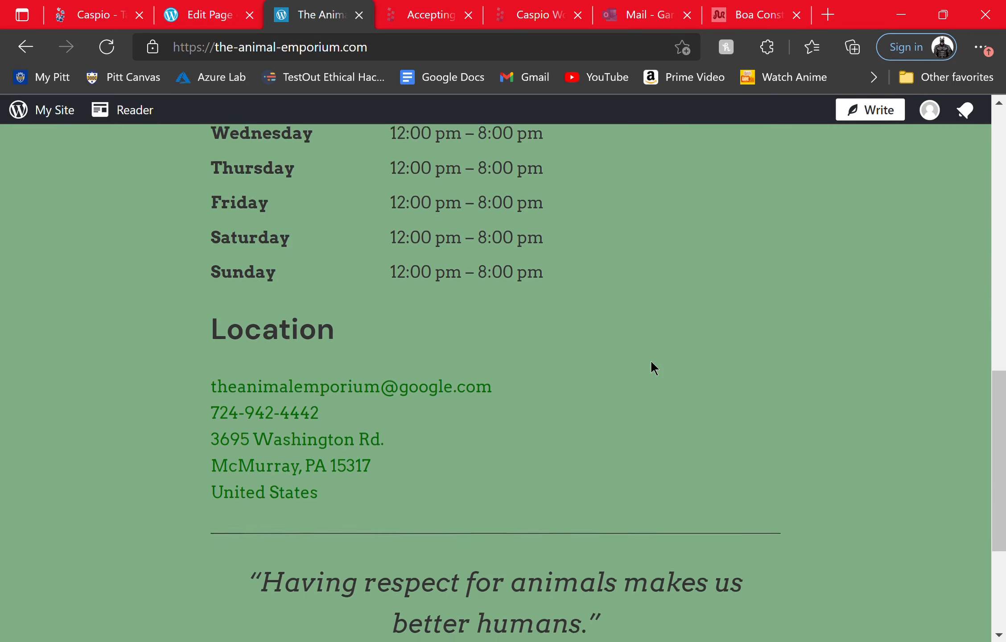
scroll(651, 362, "down", 3)
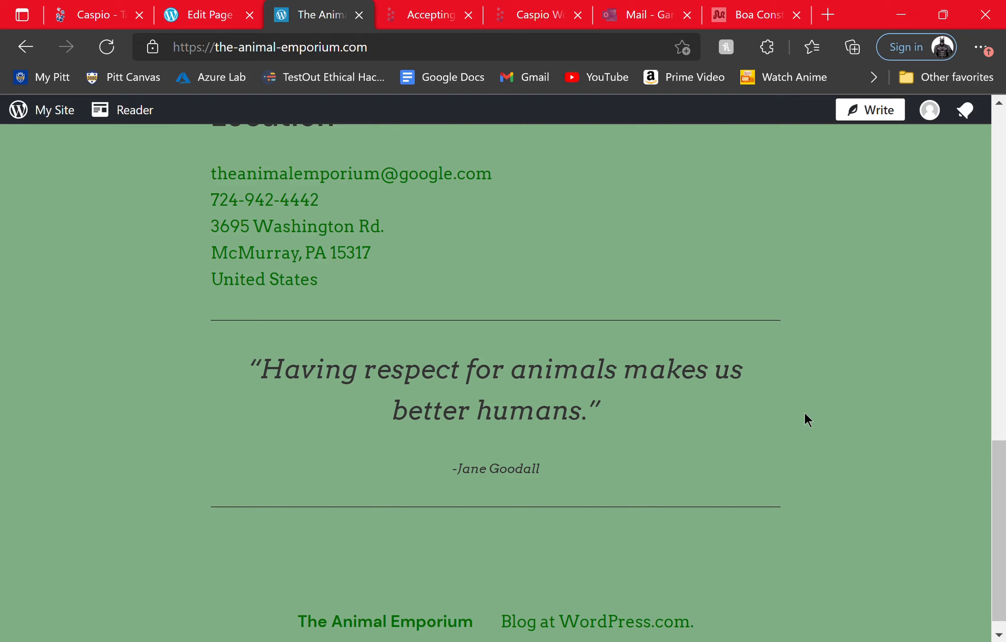
View the Animals page's search form and the shortcode that embeds it in the WordPress page editor.
scroll(805, 419, "up", 1)
scroll(804, 419, "up", 12)
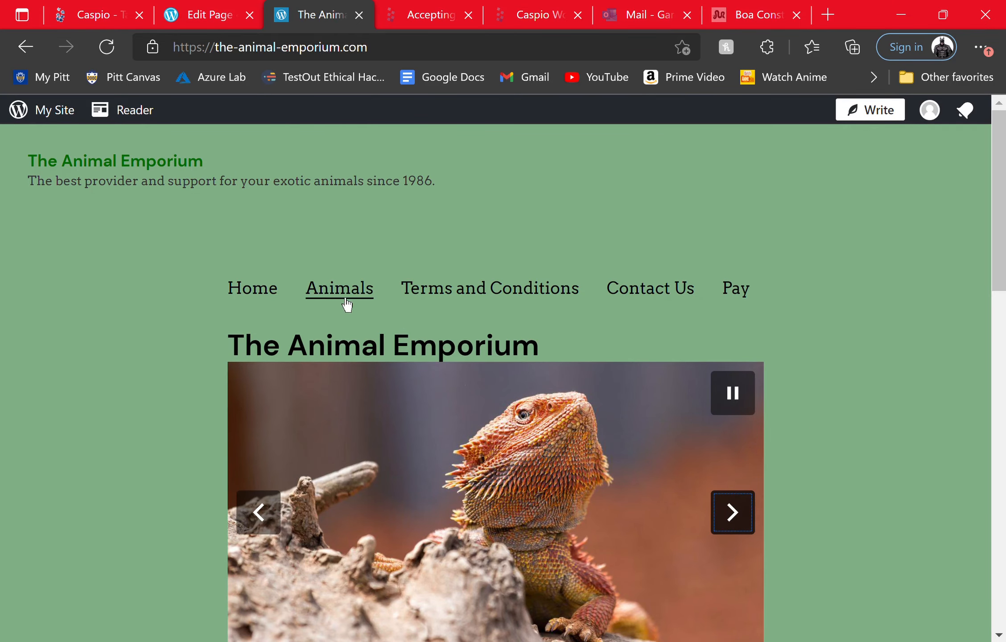
left_click(344, 300)
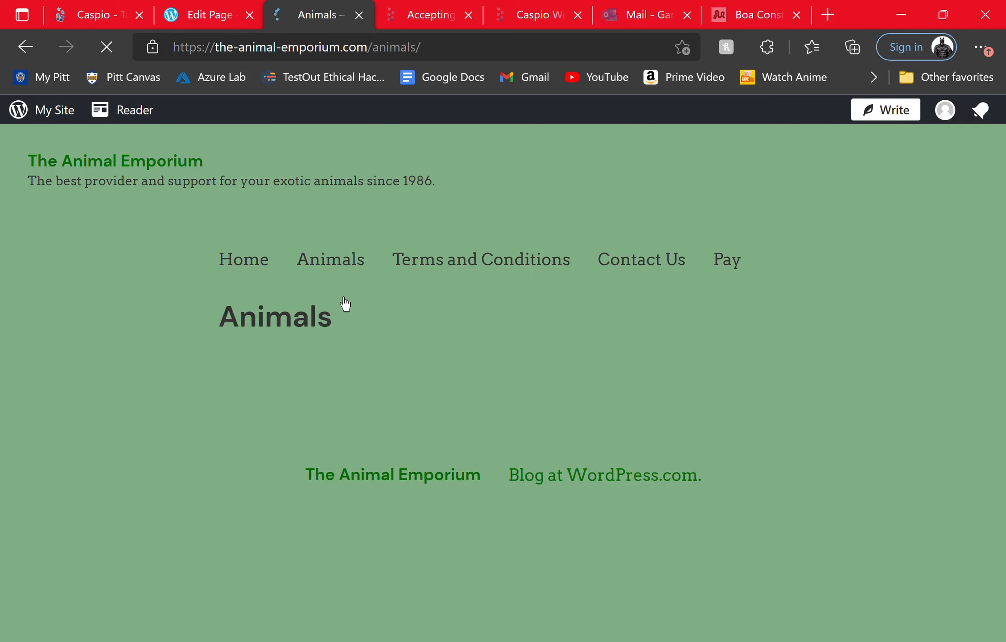
scroll(593, 427, "down", 2)
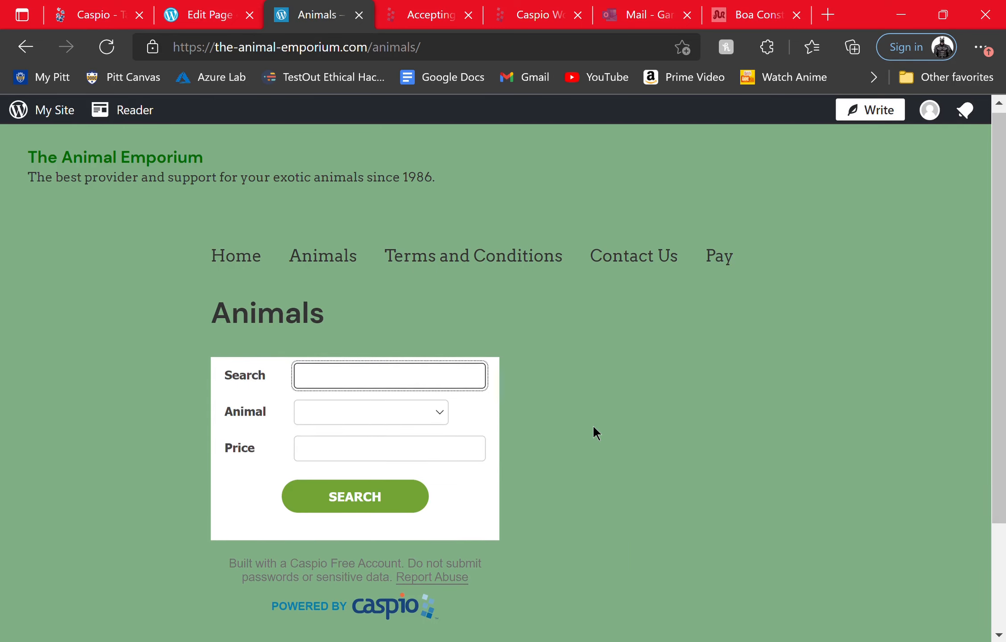
scroll(592, 425, "up", 1)
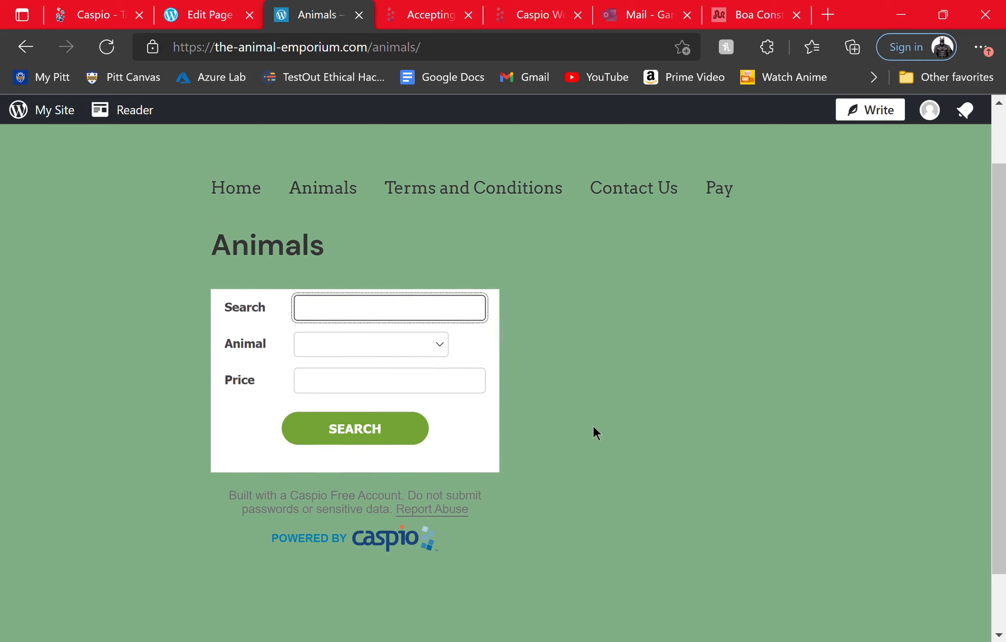
scroll(592, 426, "down", 1)
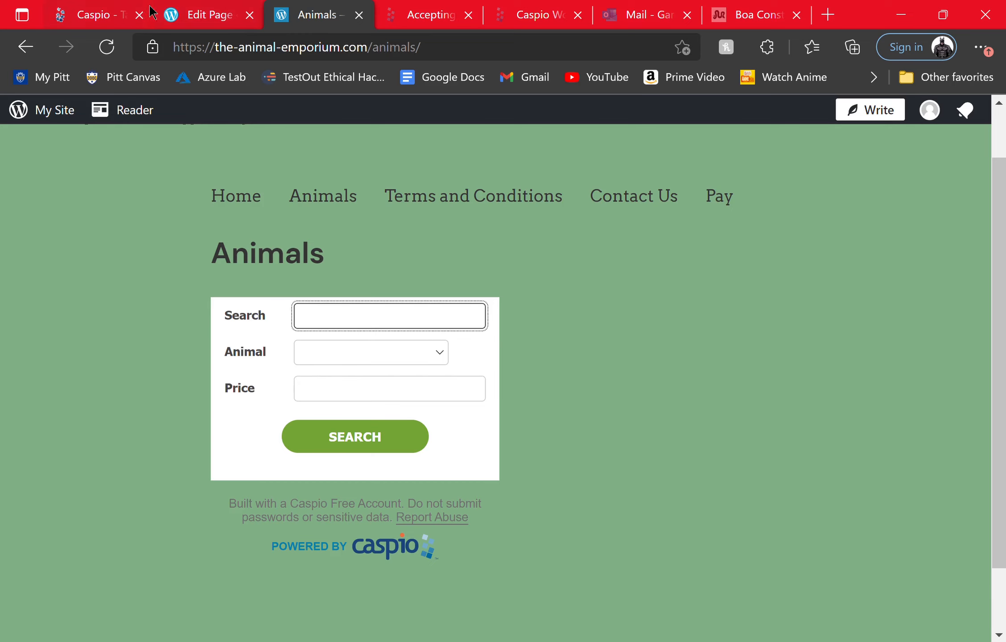
left_click(195, 15)
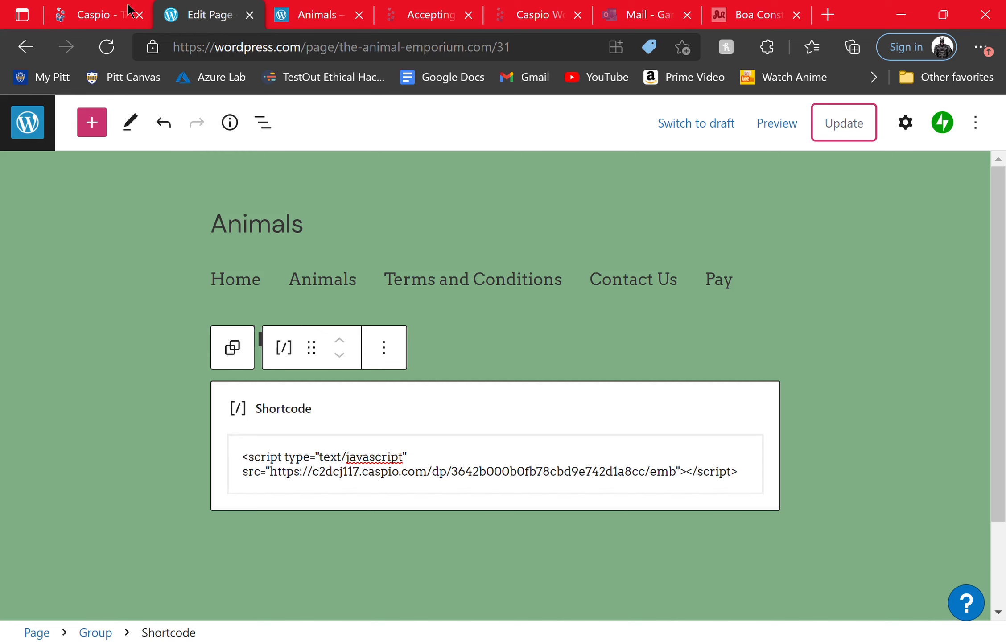
Switch to Caspio, open the Animal_Page table and review its field names and data types in the table design.
left_click(105, 12)
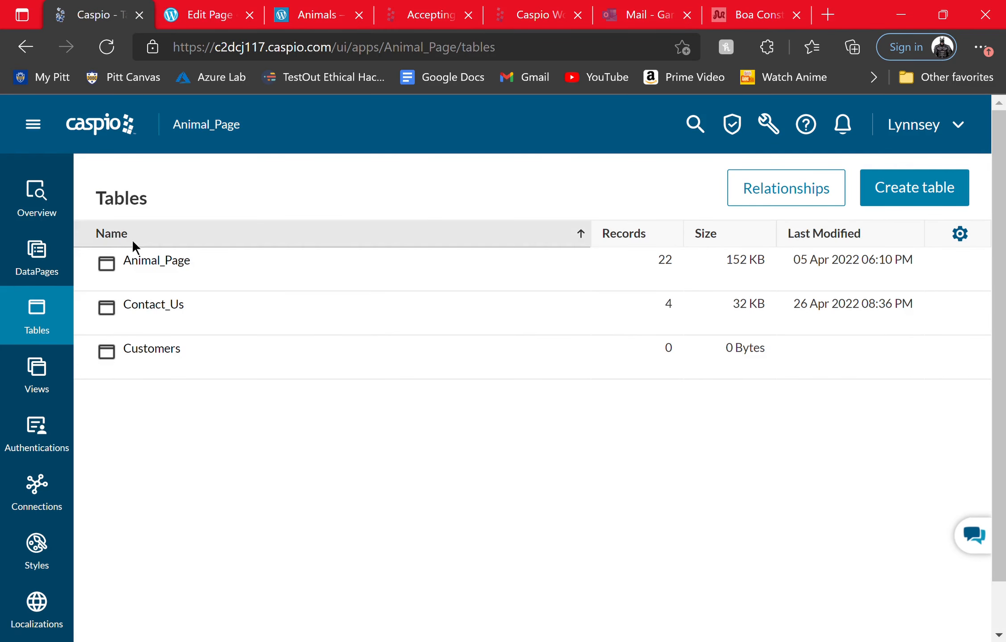
mouse_move(180, 274)
left_click(181, 276)
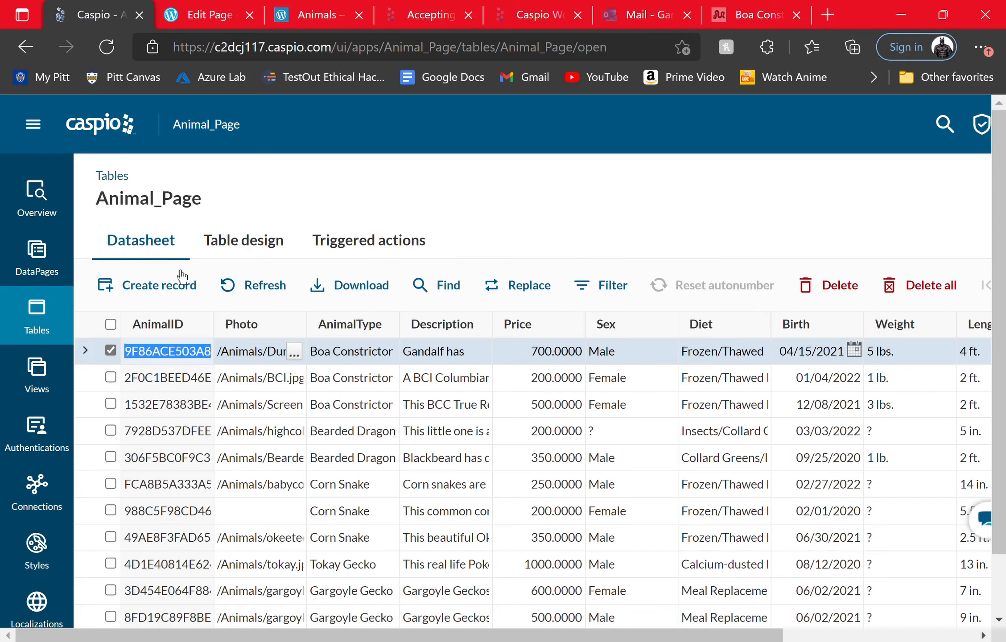
left_click(253, 243)
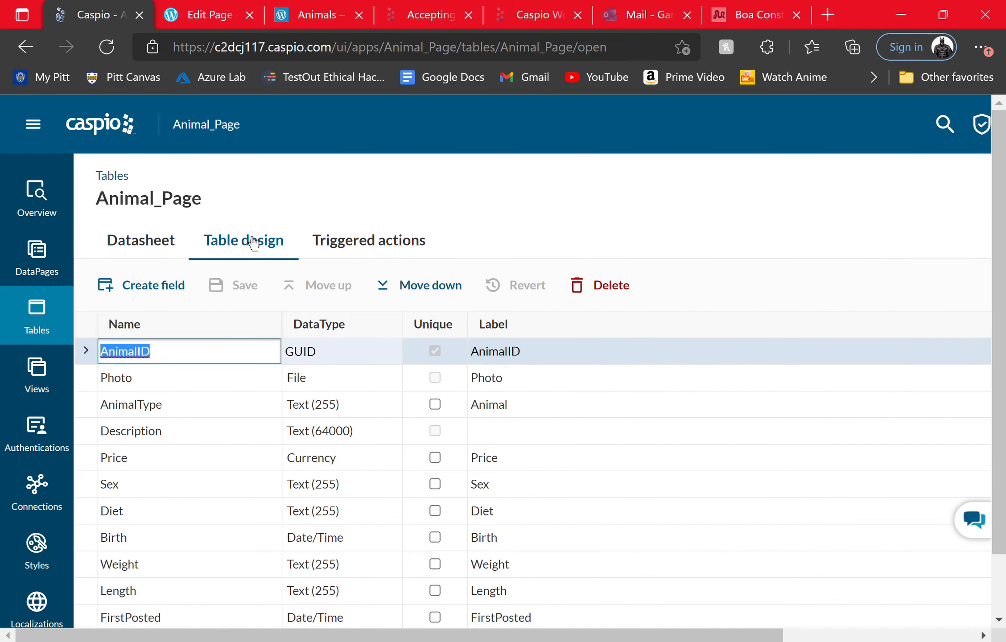
scroll(274, 287, "down", 2)
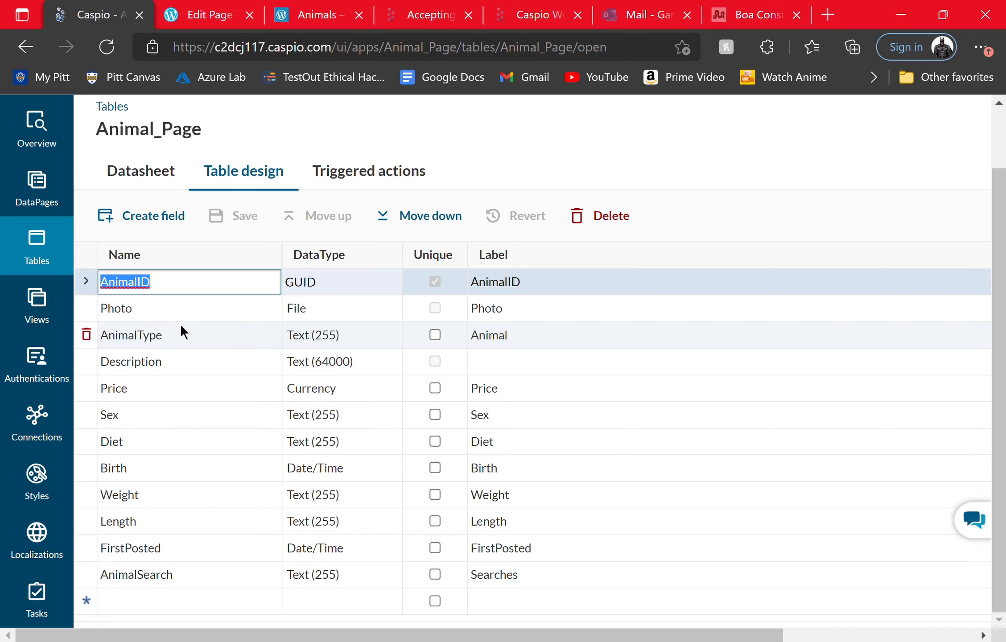
Look through the animal records in the Animal_Page table's datasheet.
left_click(149, 182)
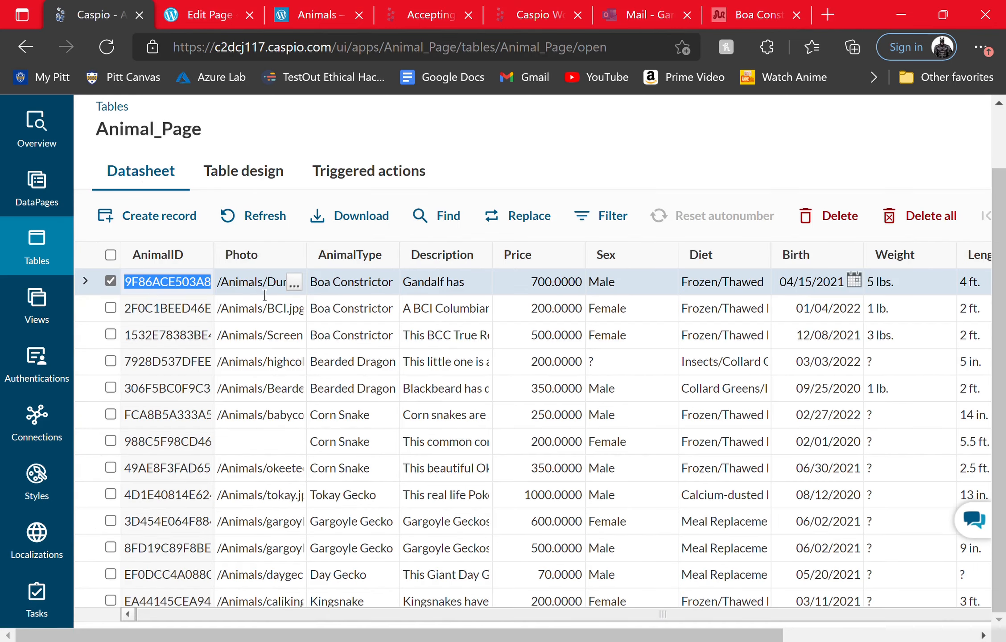
key("Down")
key("Down")
key("Down")
key("Down")
key("Down")
key("Down")
key("Down")
key("Down")
key("Down")
key("Down")
key("Down")
key("Down")
key("Down")
key("Down")
key("Down")
key("Down")
key("Down")
key("Down")
key("Down")
key("Down")
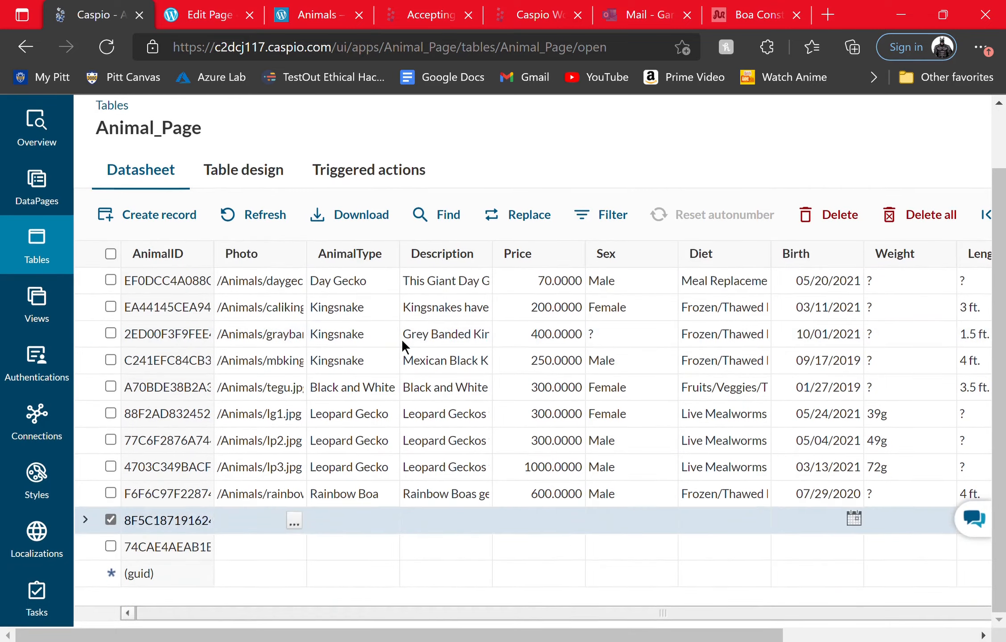
key("Up")
key("Up")
key("Up")
key("Up")
key("Up")
key("Up")
key("Up")
key("Up")
key("Up")
key("Up")
key("Up")
key("Up")
key("Up")
key("Up")
key("Up")
key("Up")
key("Up")
key("Up")
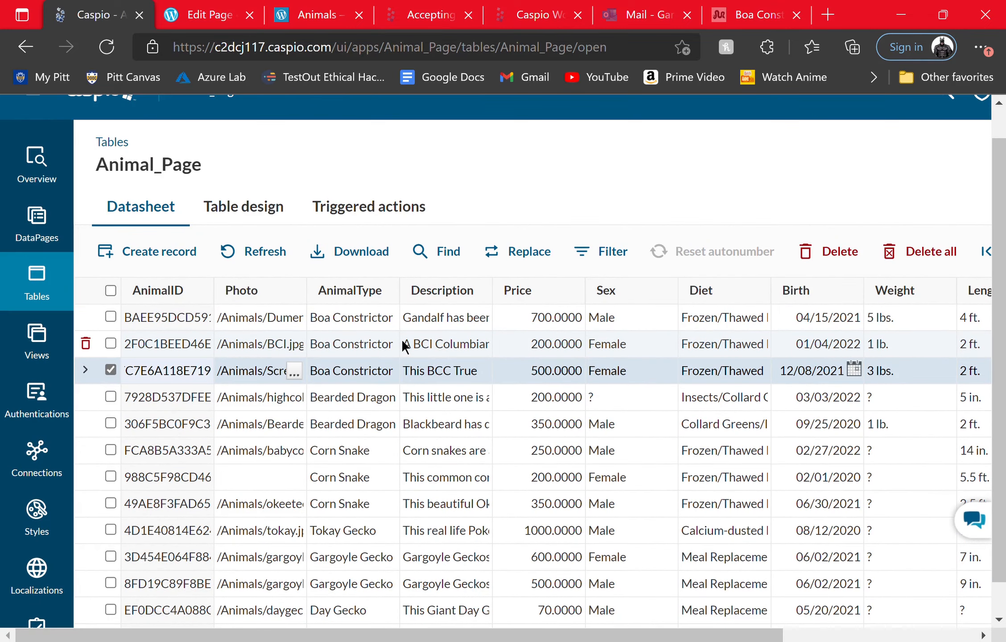
key("Down")
key("Down")
key("Down")
key("Down")
key("Down")
key("Down")
key("Down")
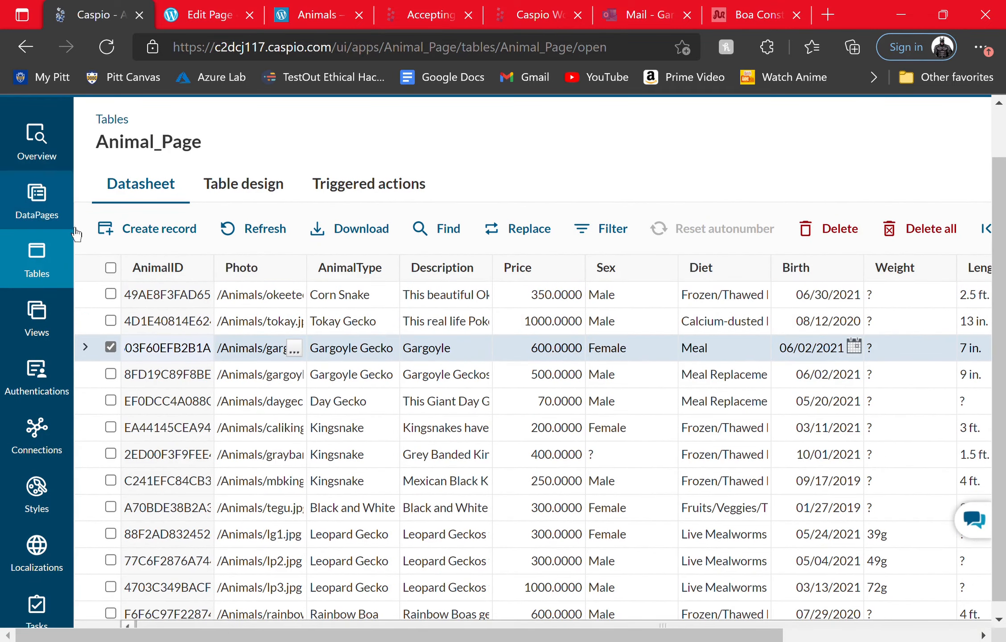
Open the Animal_Page Search DataPage for editing.
left_click(63, 218)
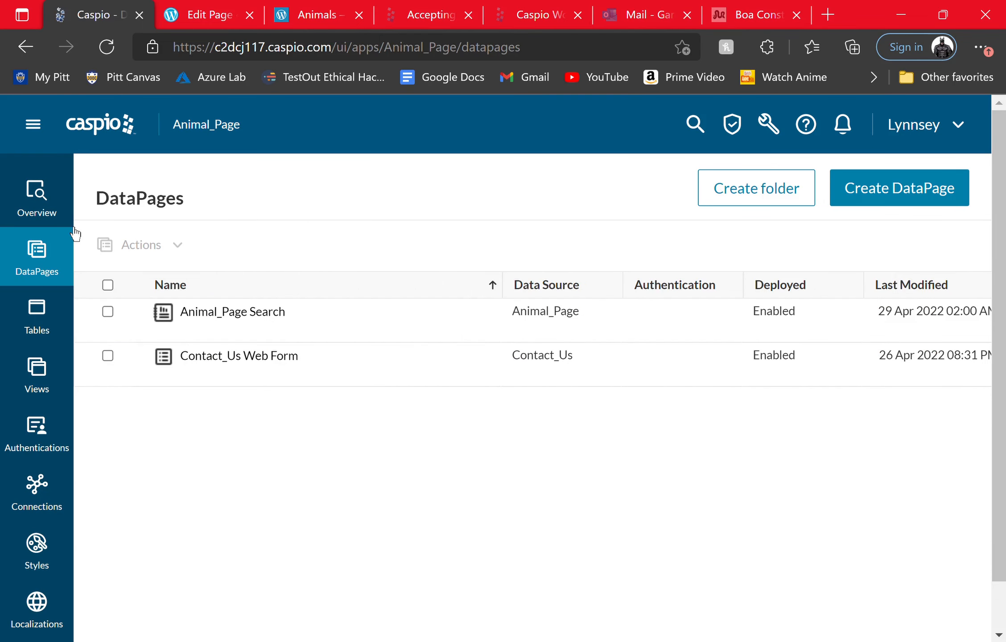
mouse_move(227, 325)
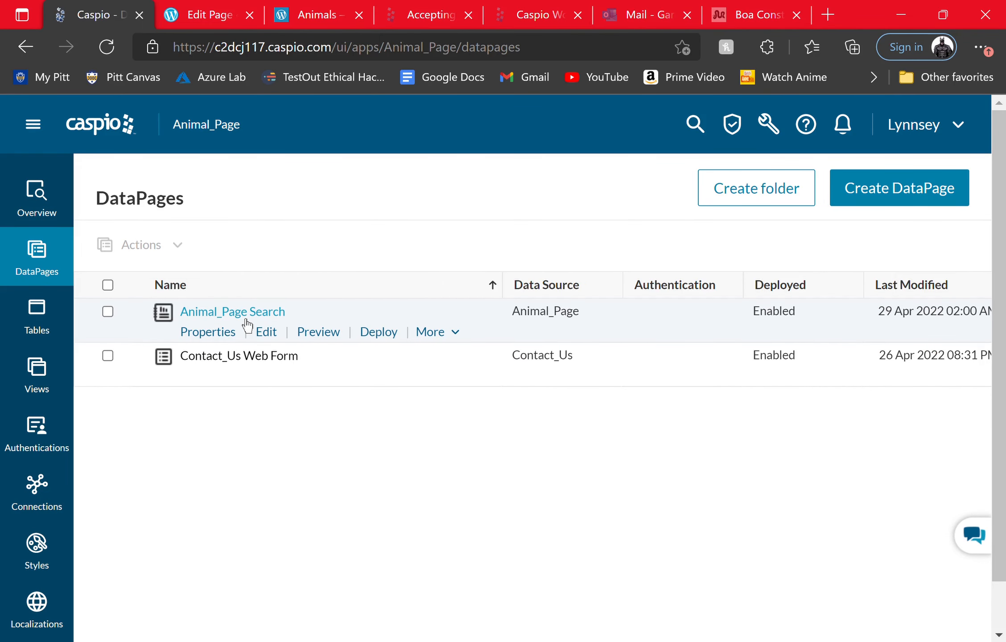
left_click(247, 322)
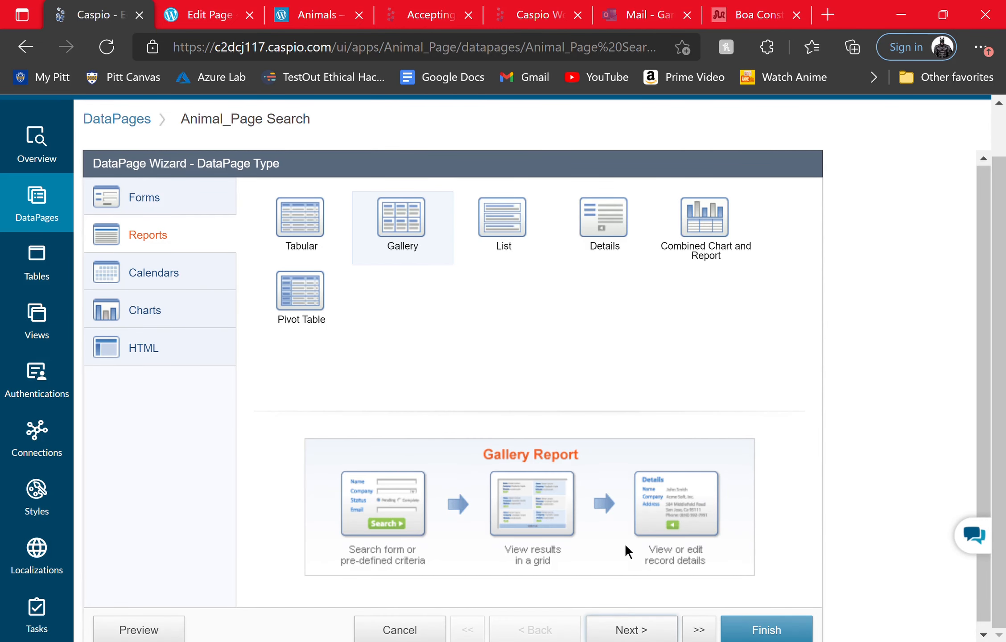
Advance through the DataPage type, data source, search type and field selection pages to the search field configuration, keeping the existing settings.
left_click(636, 638)
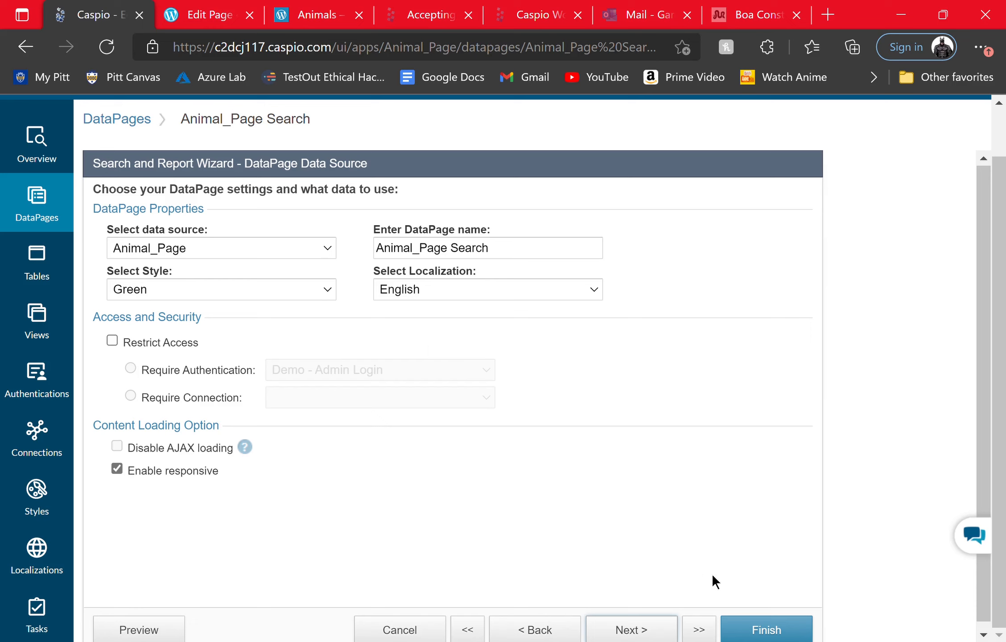
left_click(633, 629)
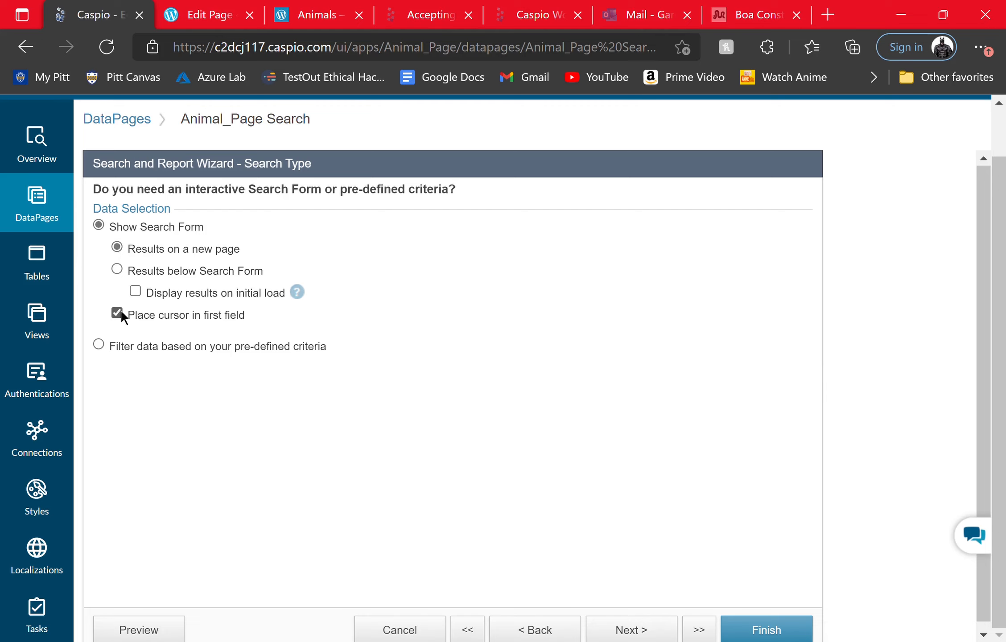
left_click(622, 634)
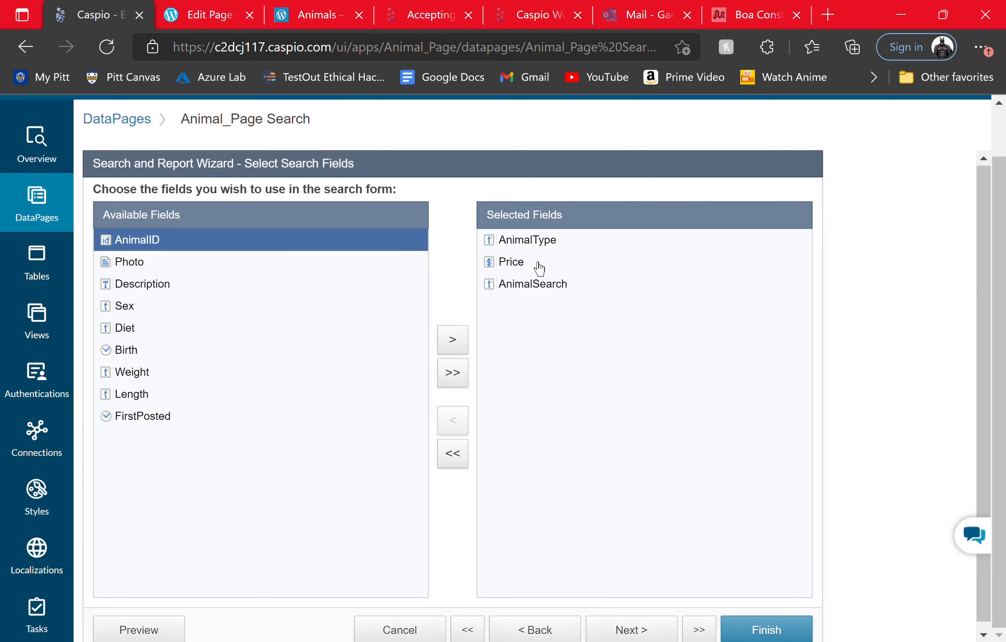
left_click(624, 635)
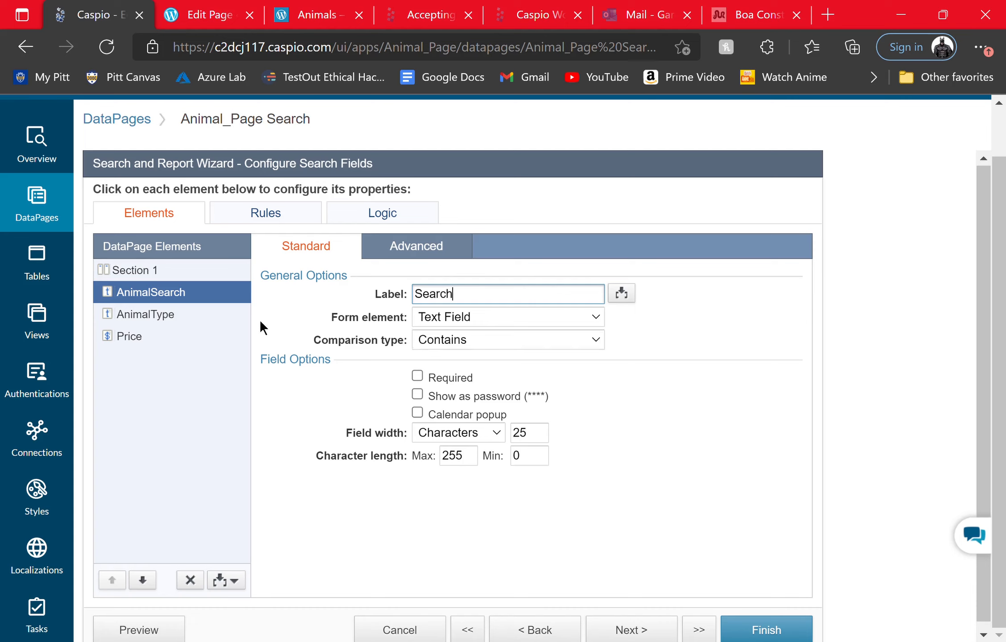
Set the AnimalType dropdown's source to Both and show the Price field's settings.
left_click(152, 334)
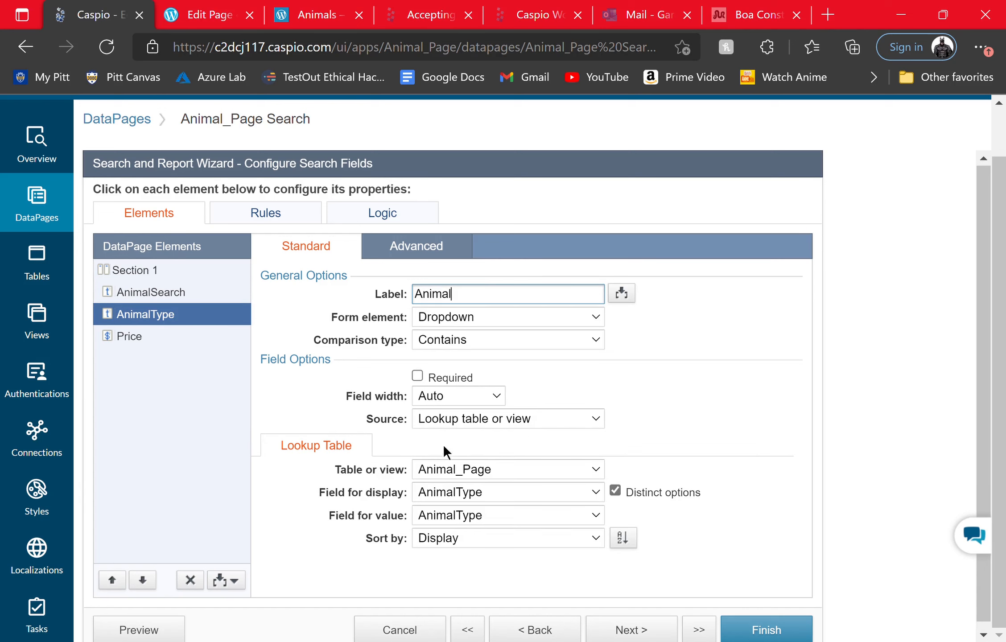
left_click(476, 419)
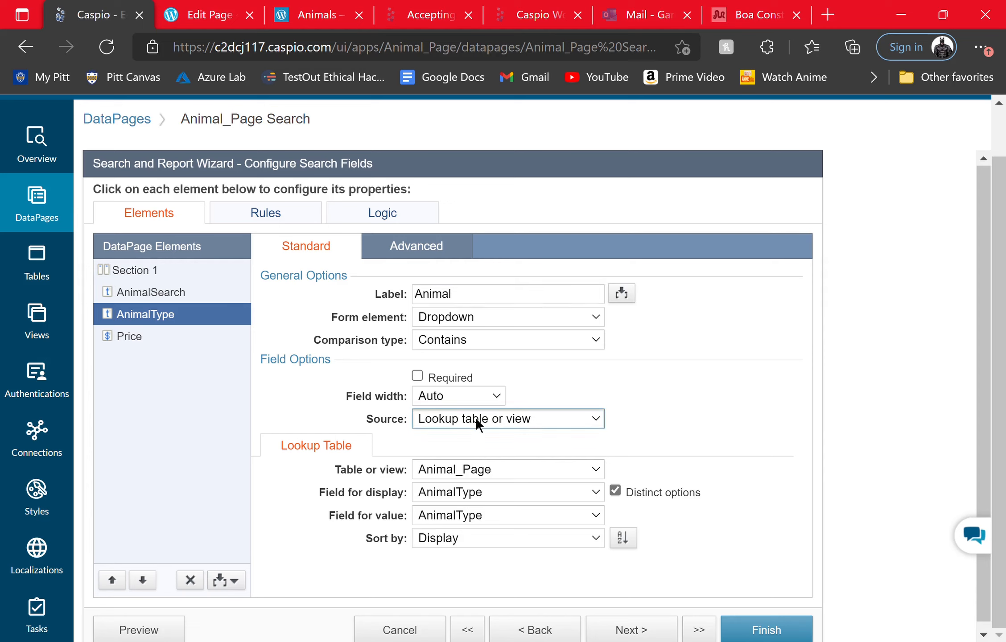
left_click(451, 466)
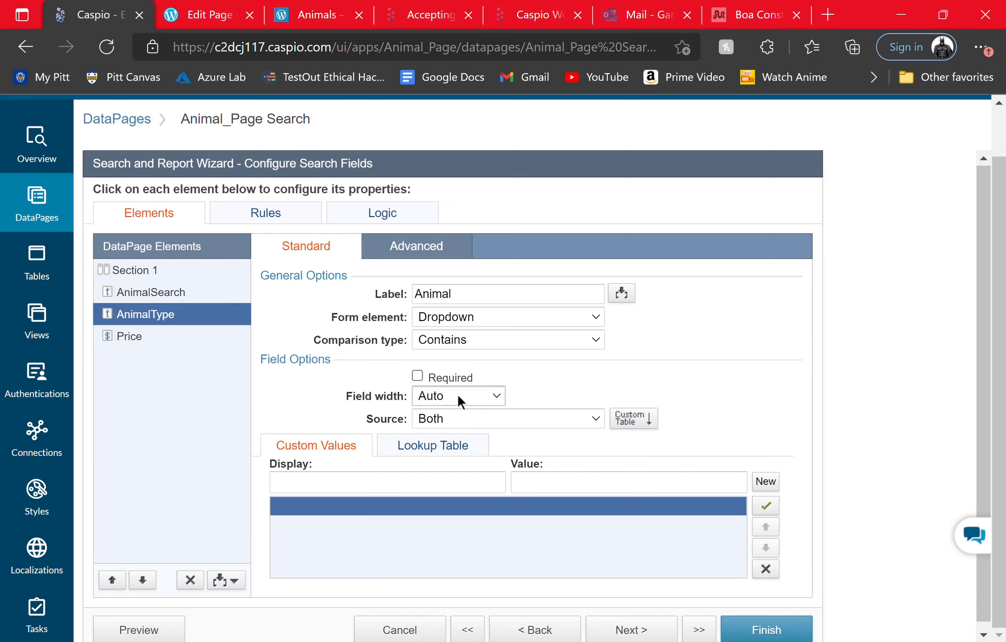
left_click(200, 352)
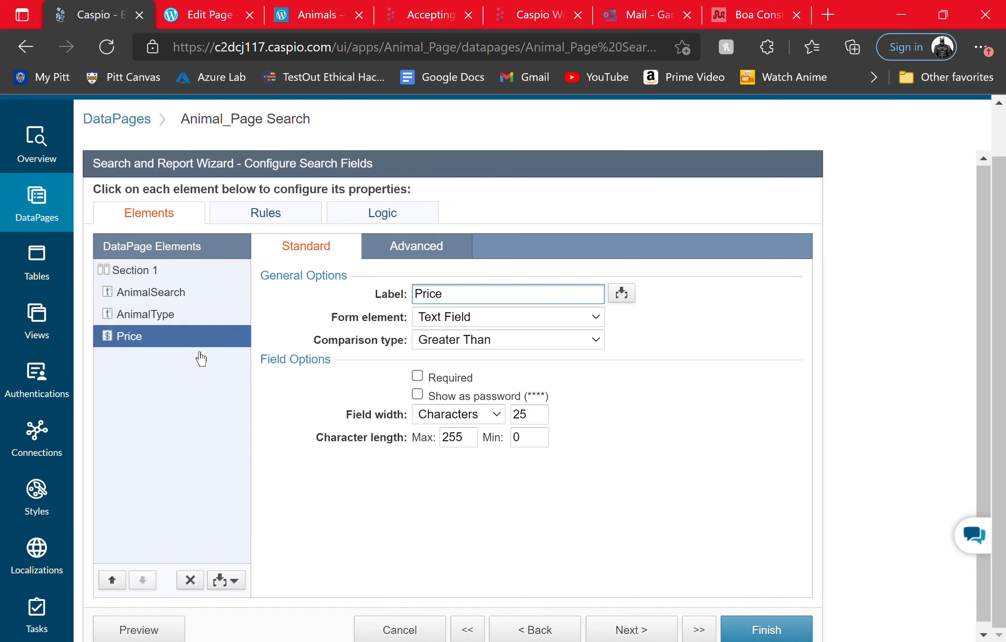